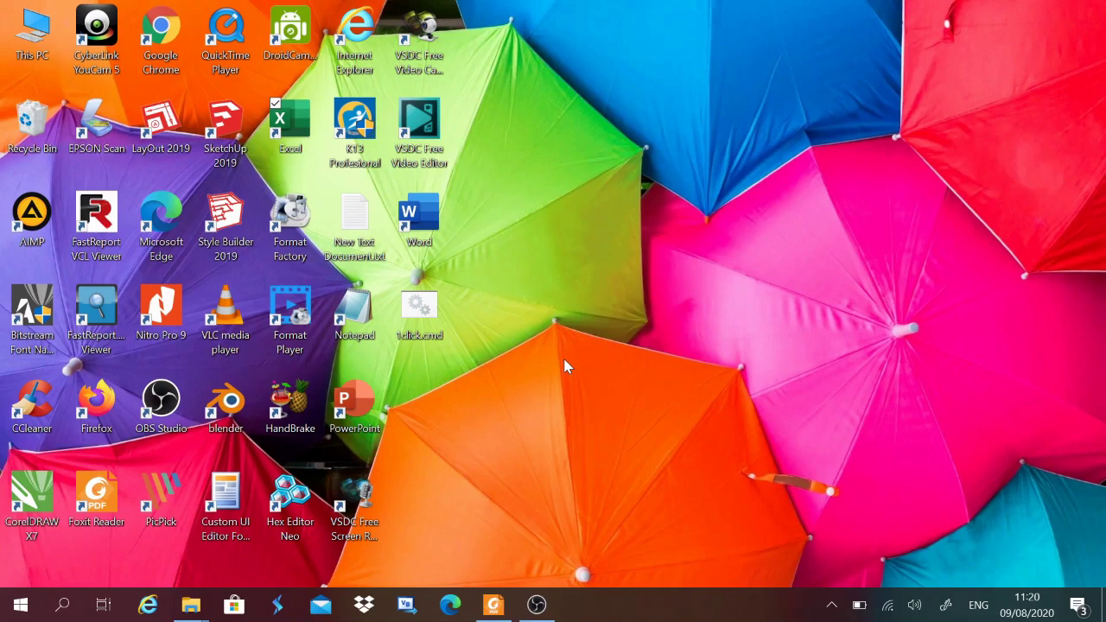
# Step: Launch Excel from its desktop shortcut and wait for the Home screen
pyautogui.doubleClick(294, 127)
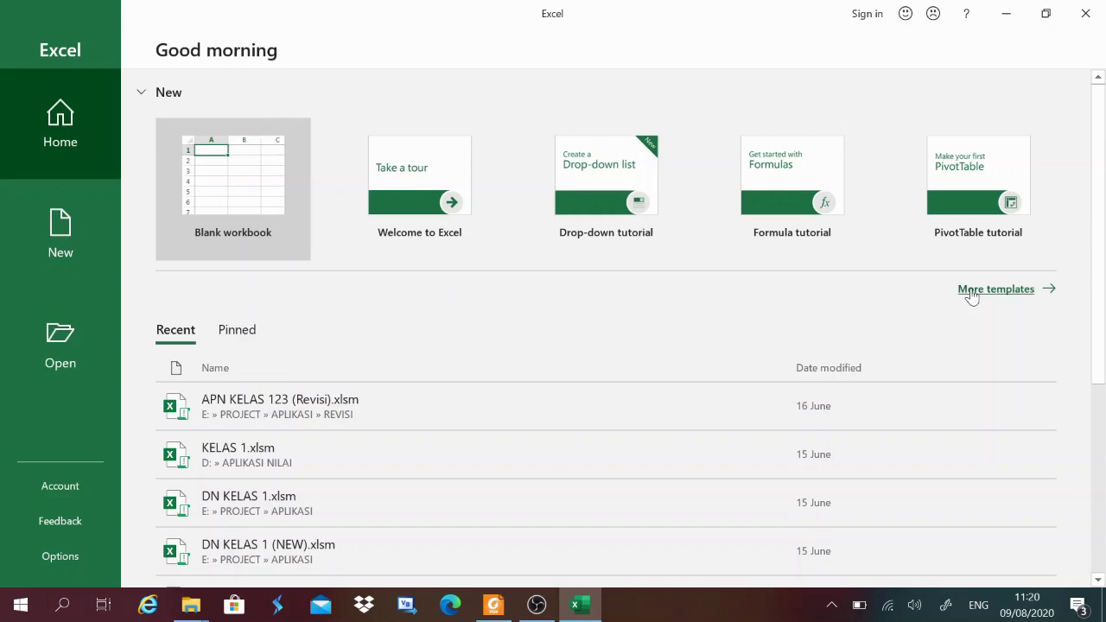
# Step: Show the full template gallery and browse the Office template tiles
pyautogui.click(971, 290)
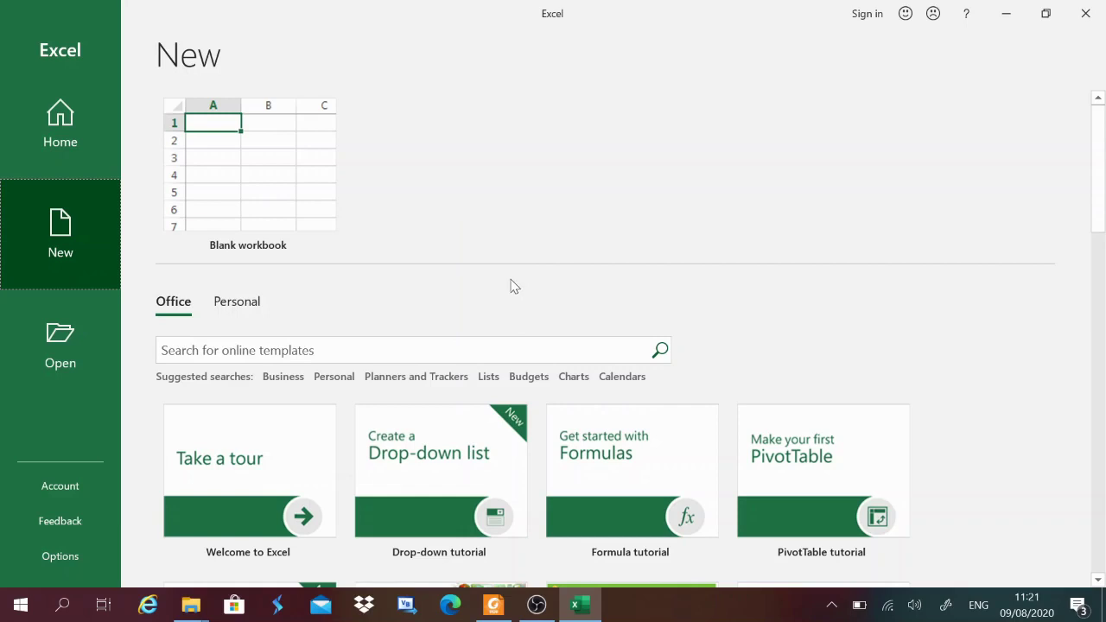
pyautogui.scroll(-1, 449, 299)
pyautogui.scroll(-3, 449, 299)
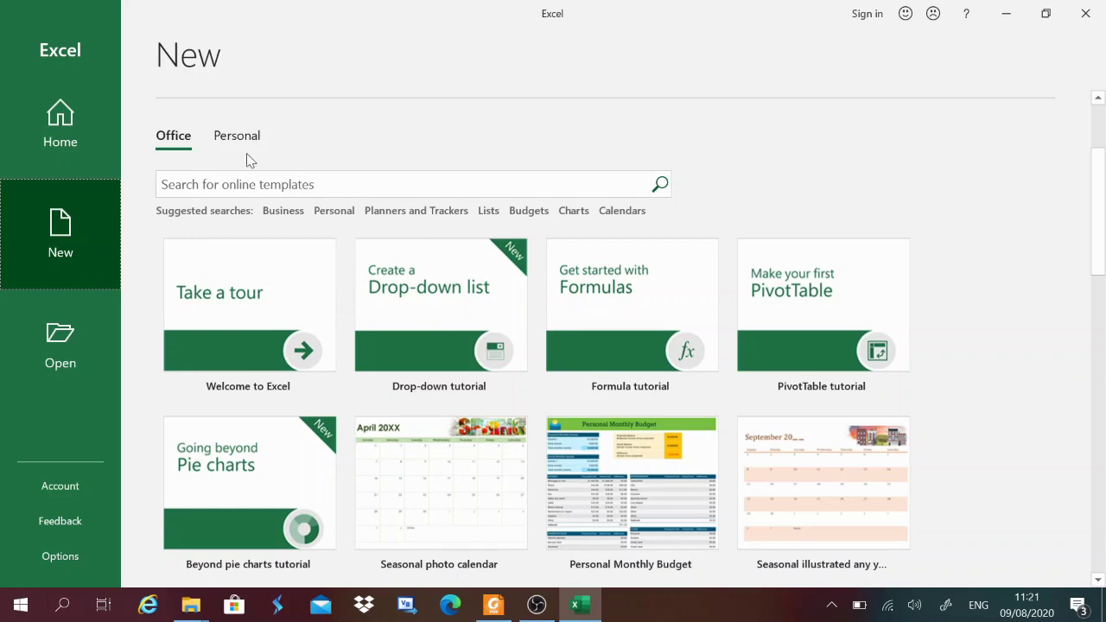
pyautogui.click(282, 212)
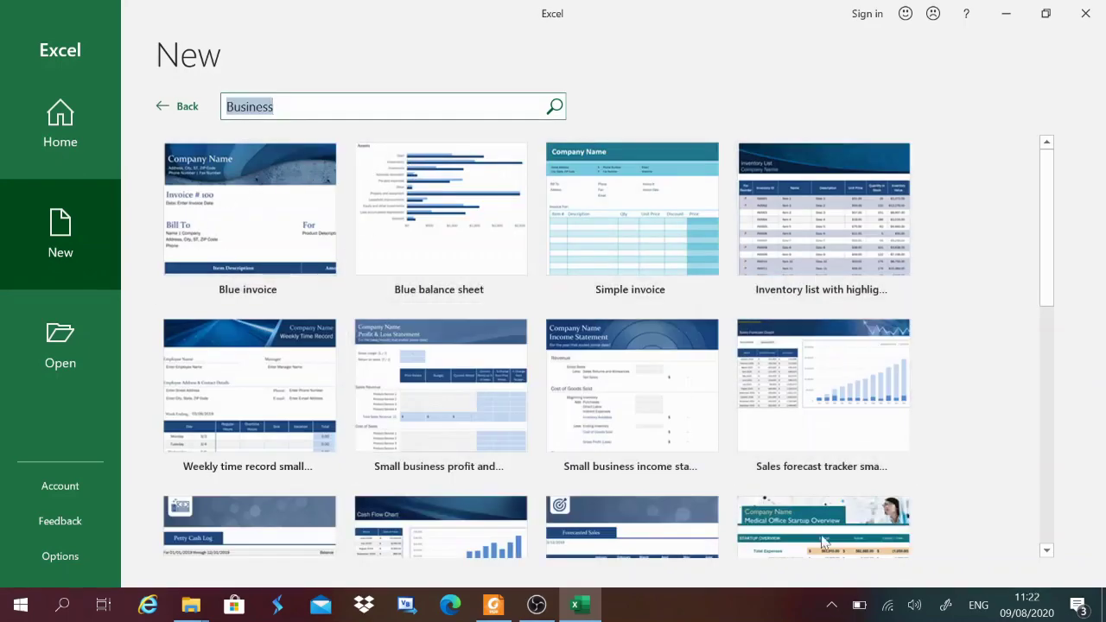
pyautogui.scroll(-2, 698, 309)
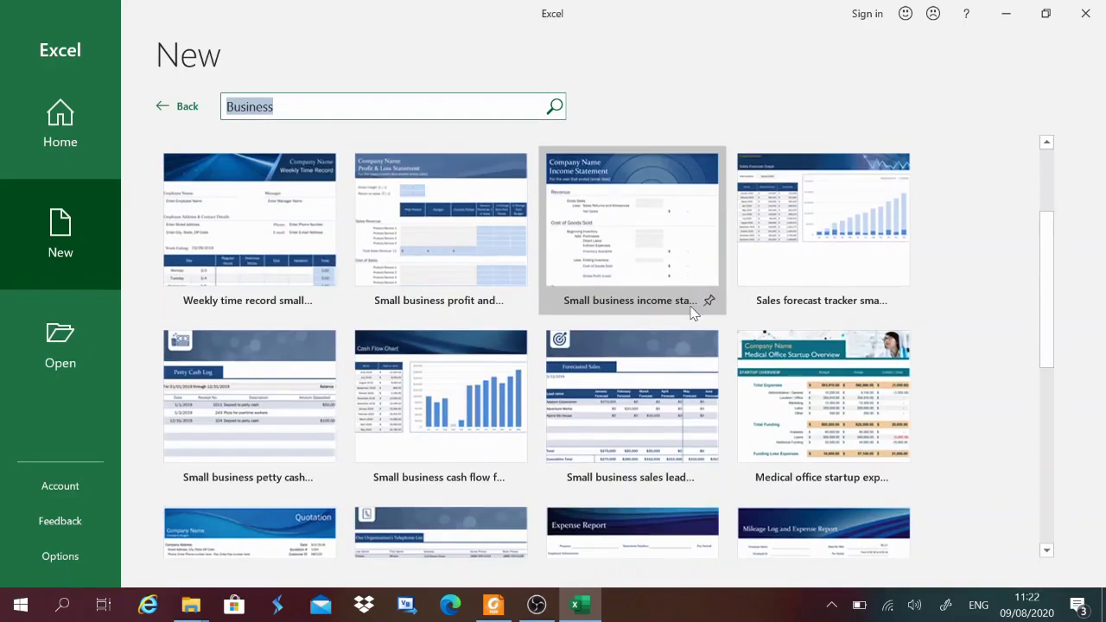
pyautogui.scroll(-2, 698, 309)
pyautogui.scroll(-2, 696, 311)
pyautogui.scroll(-1, 689, 314)
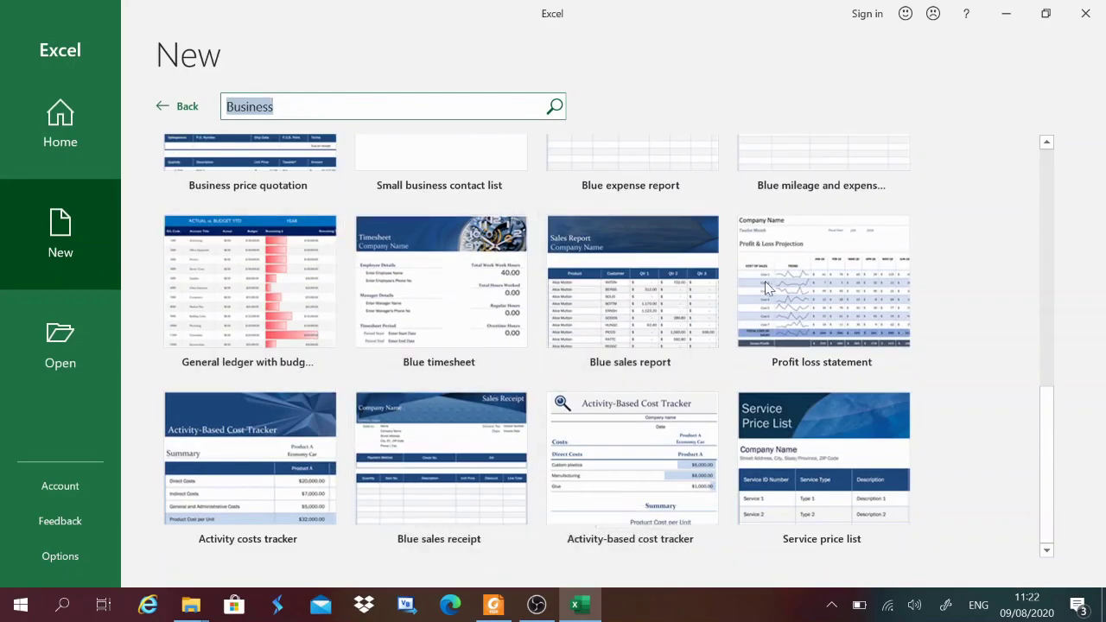
pyautogui.scroll(2, 501, 336)
pyautogui.scroll(2, 501, 338)
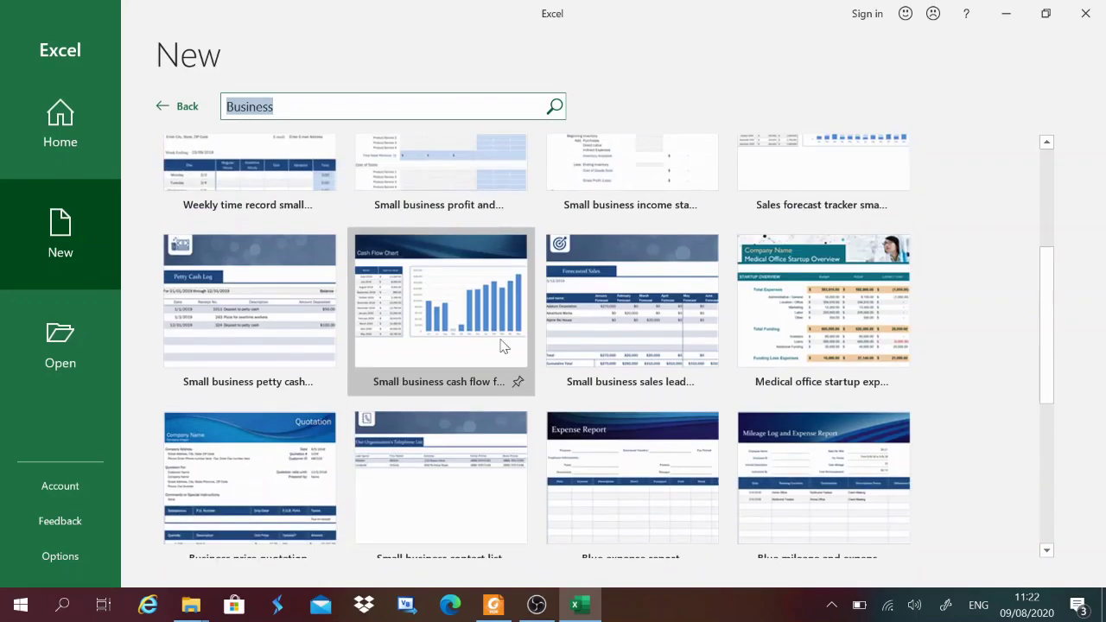
pyautogui.scroll(2, 503, 343)
pyautogui.scroll(1, 500, 344)
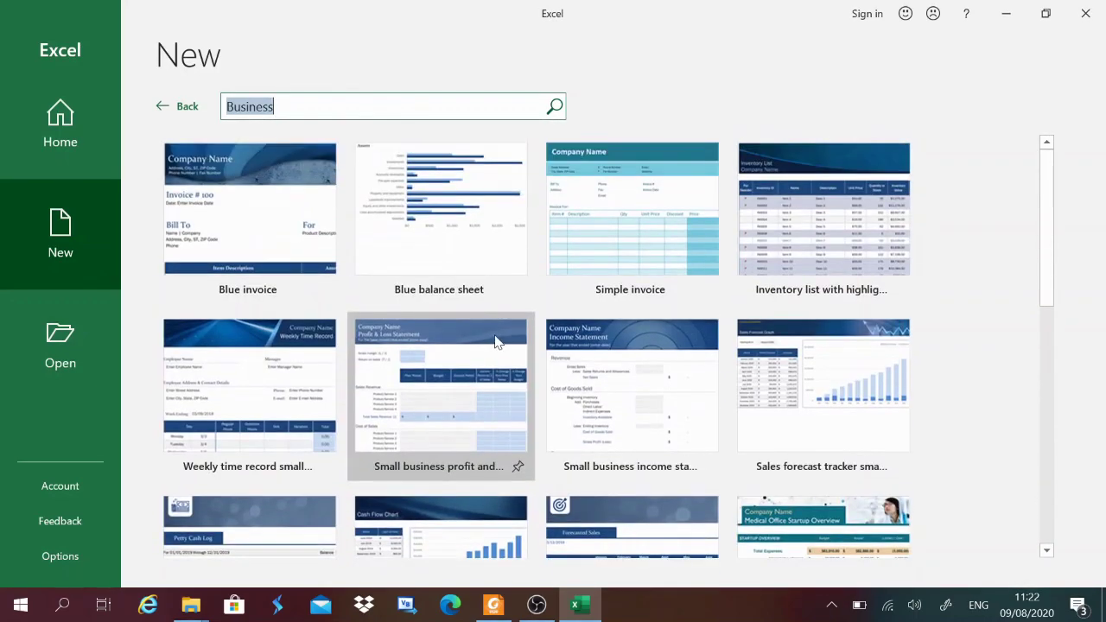
pyautogui.click(163, 113)
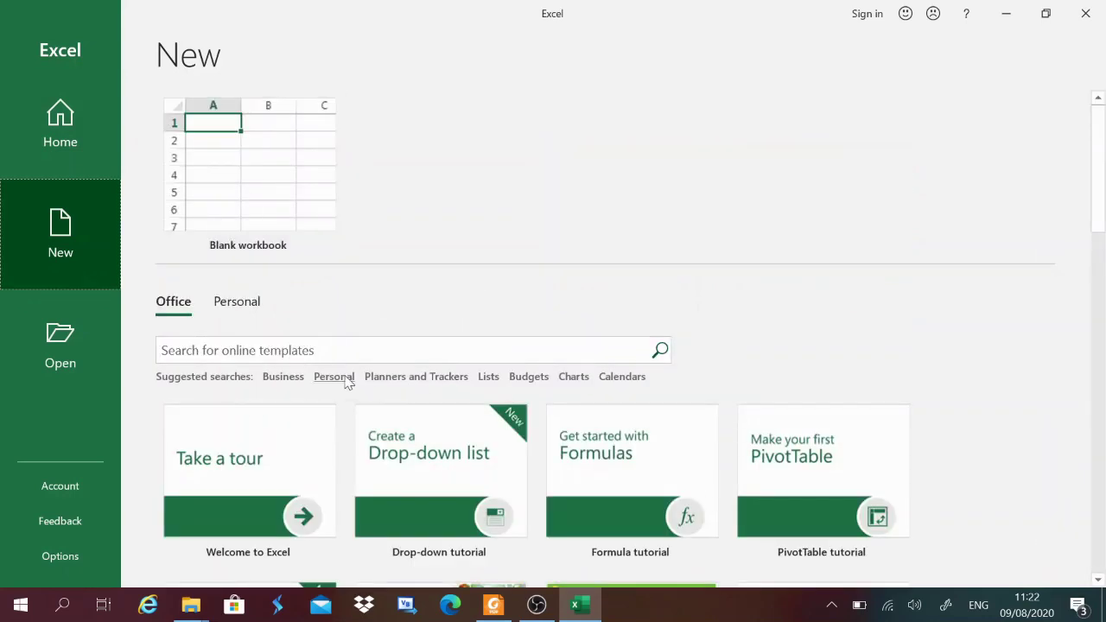
pyautogui.click(340, 383)
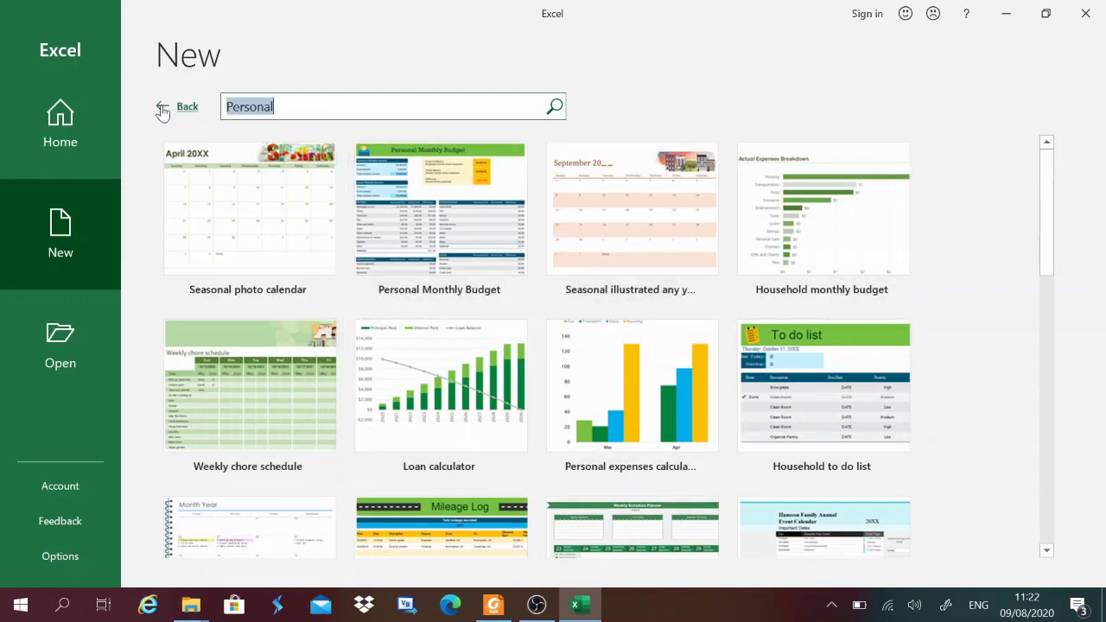
pyautogui.click(162, 114)
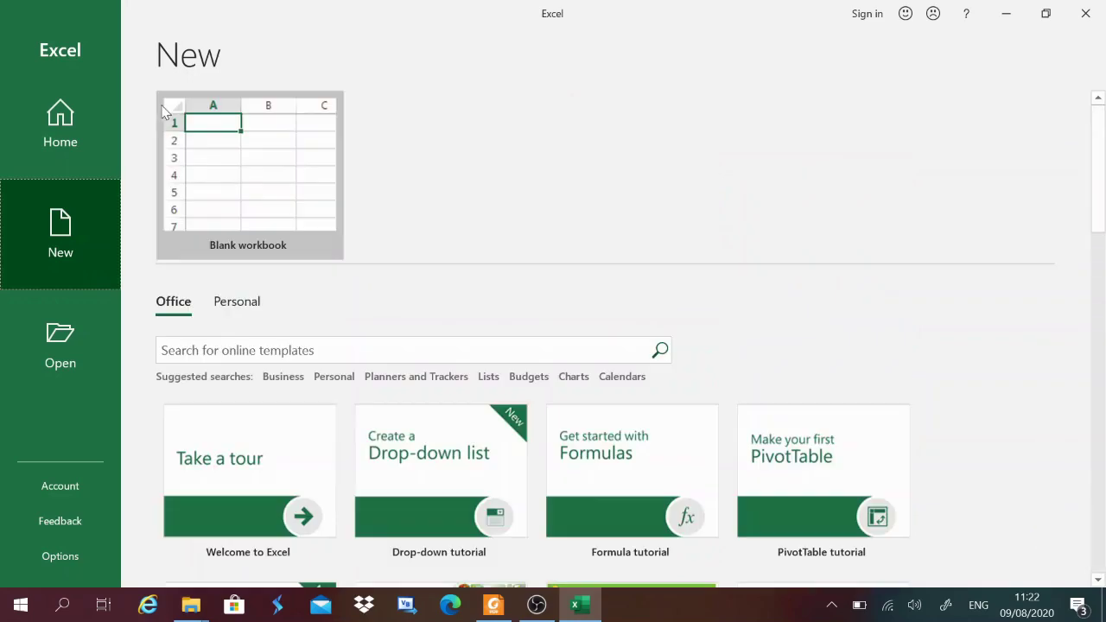
pyautogui.click(388, 378)
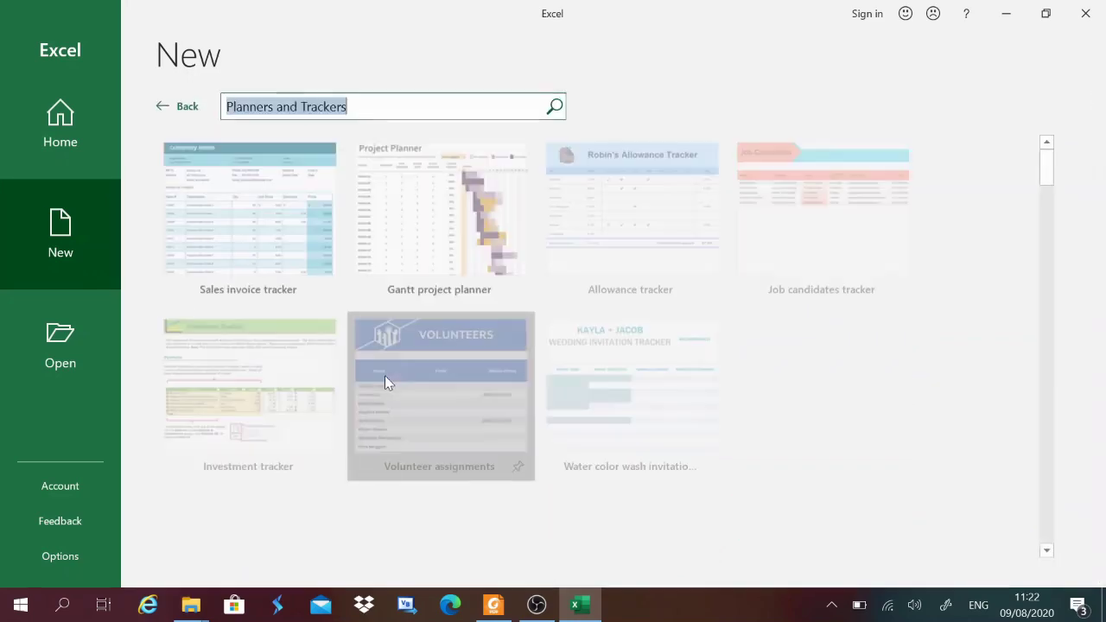
pyautogui.click(165, 122)
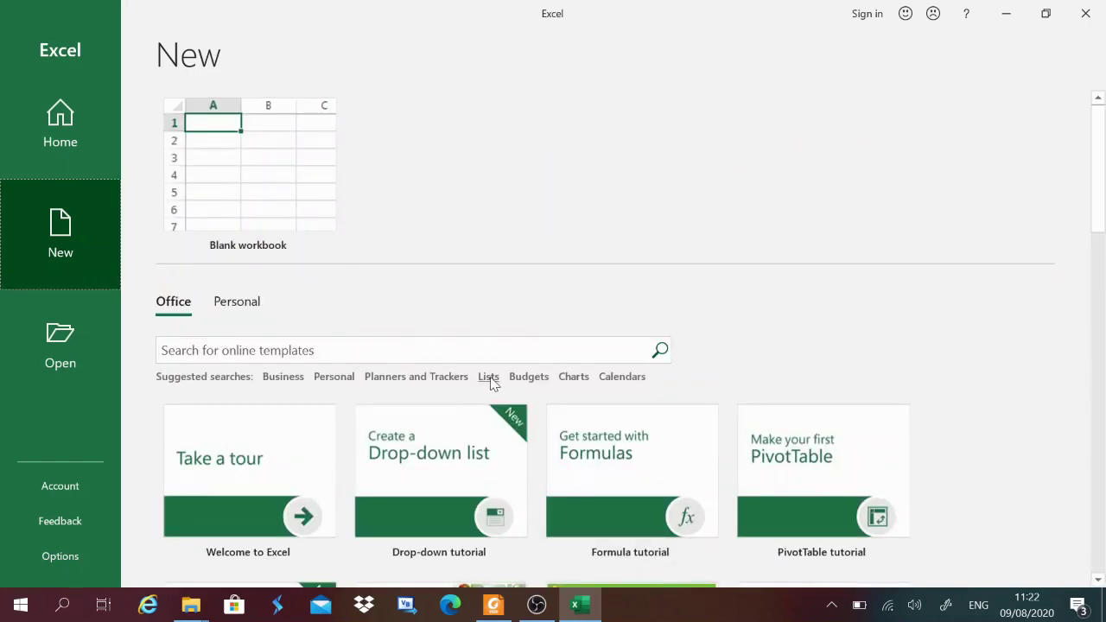
pyautogui.click(488, 378)
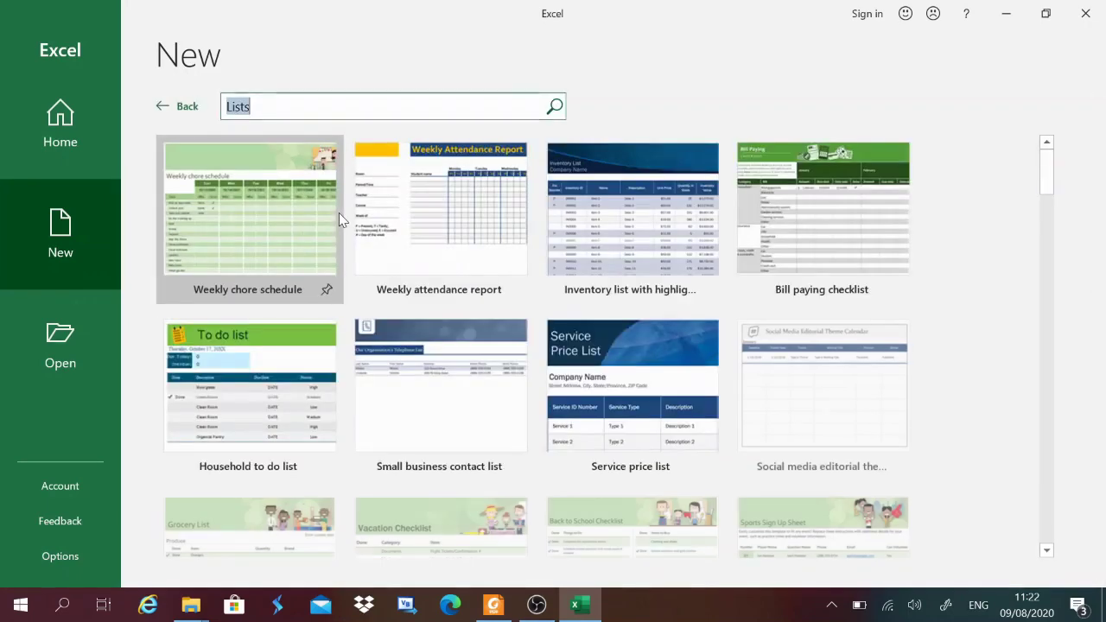
pyautogui.click(162, 111)
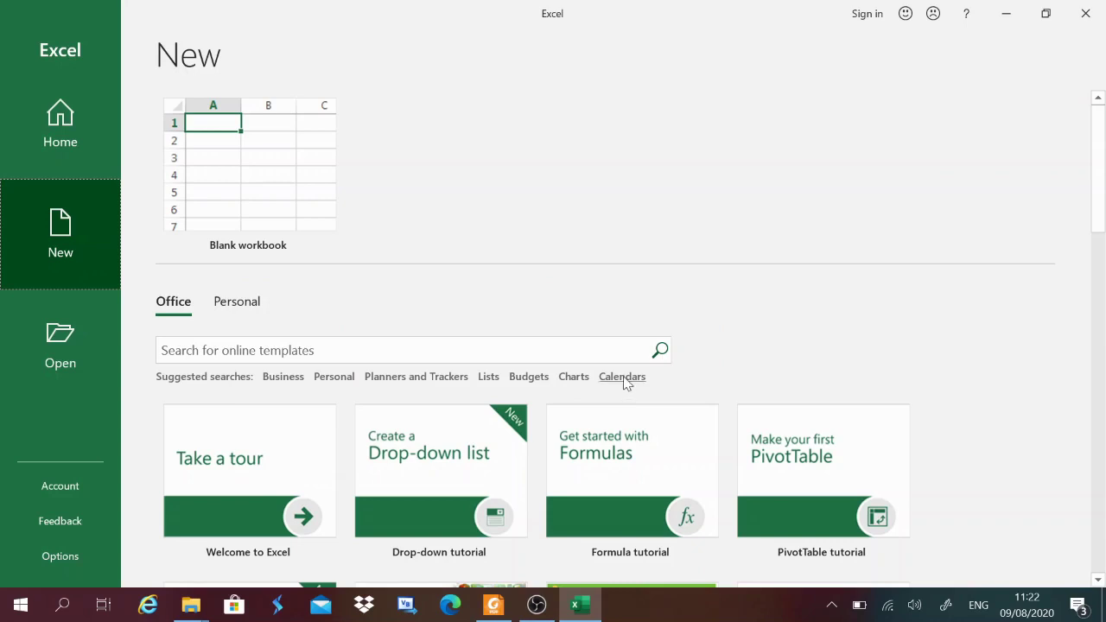
pyautogui.click(624, 378)
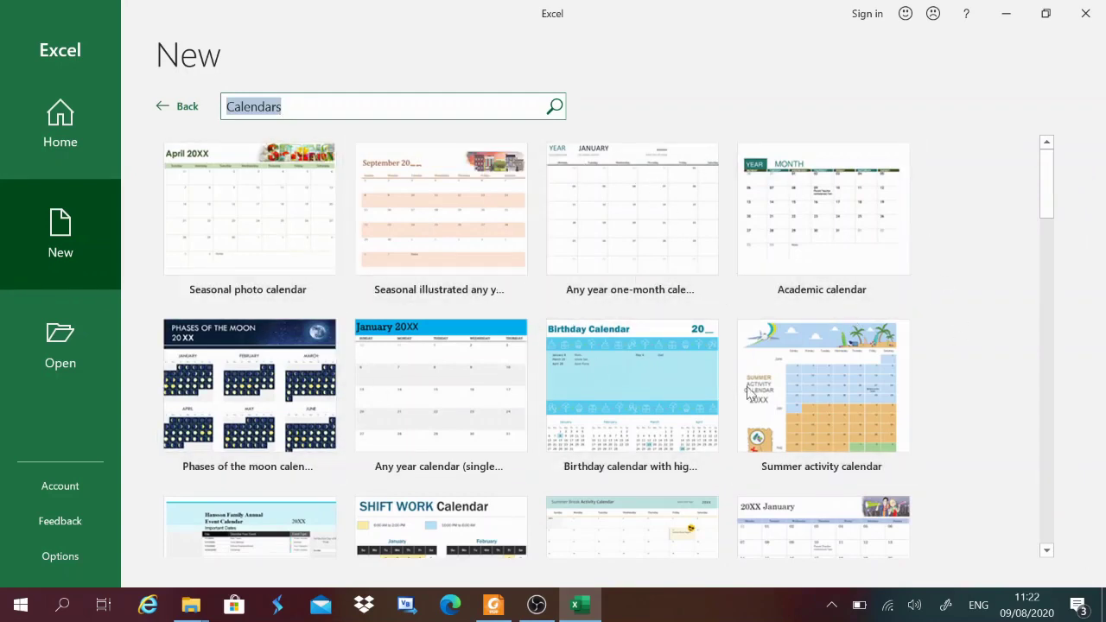
pyautogui.click(165, 113)
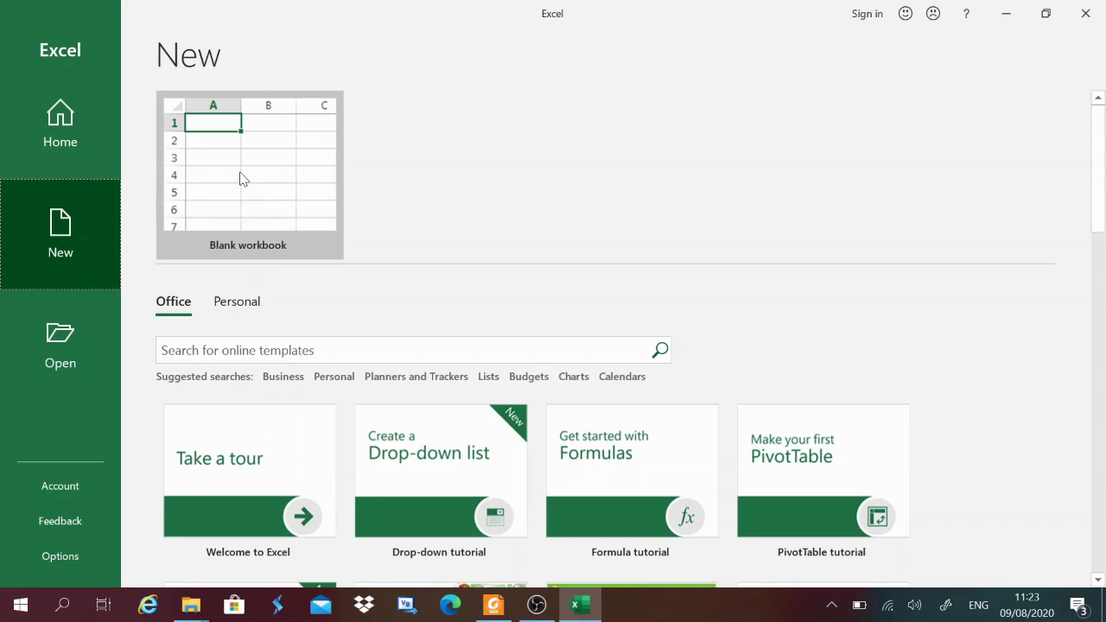
# Step: Create a new blank workbook, Book1
pyautogui.click(241, 177)
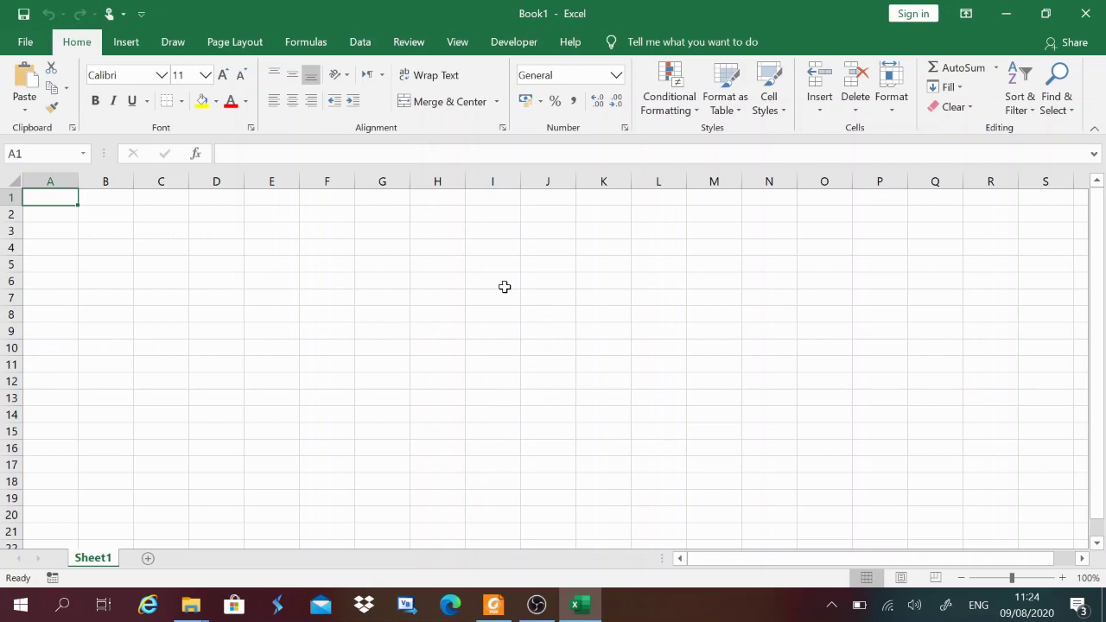
# Step: Search the online templates for Calendars and scroll through the calendar results
pyautogui.click(27, 43)
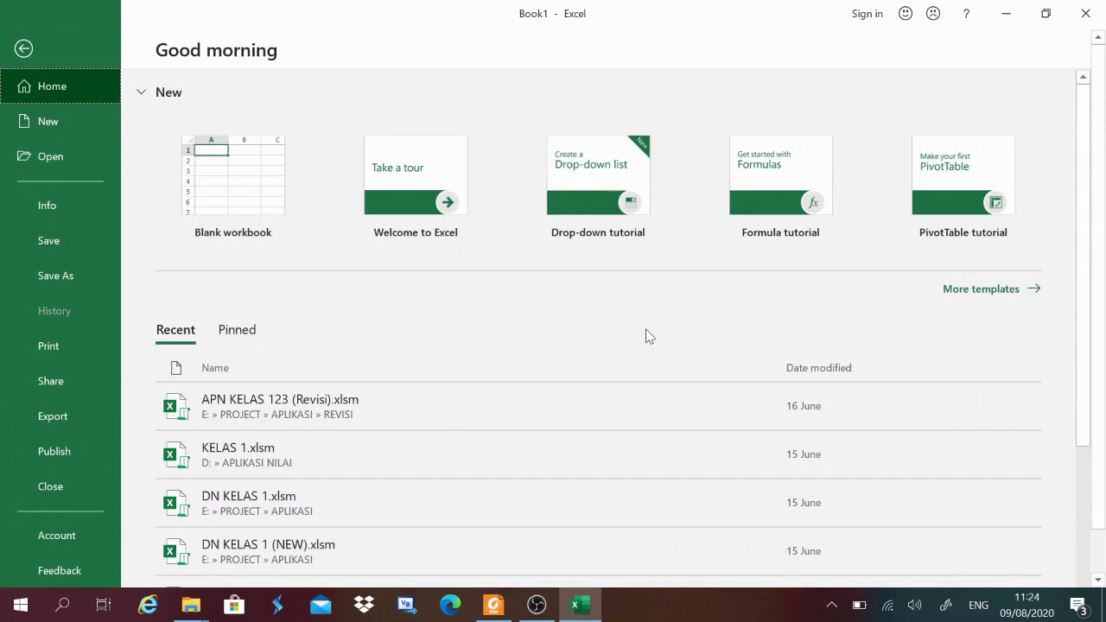
pyautogui.click(958, 293)
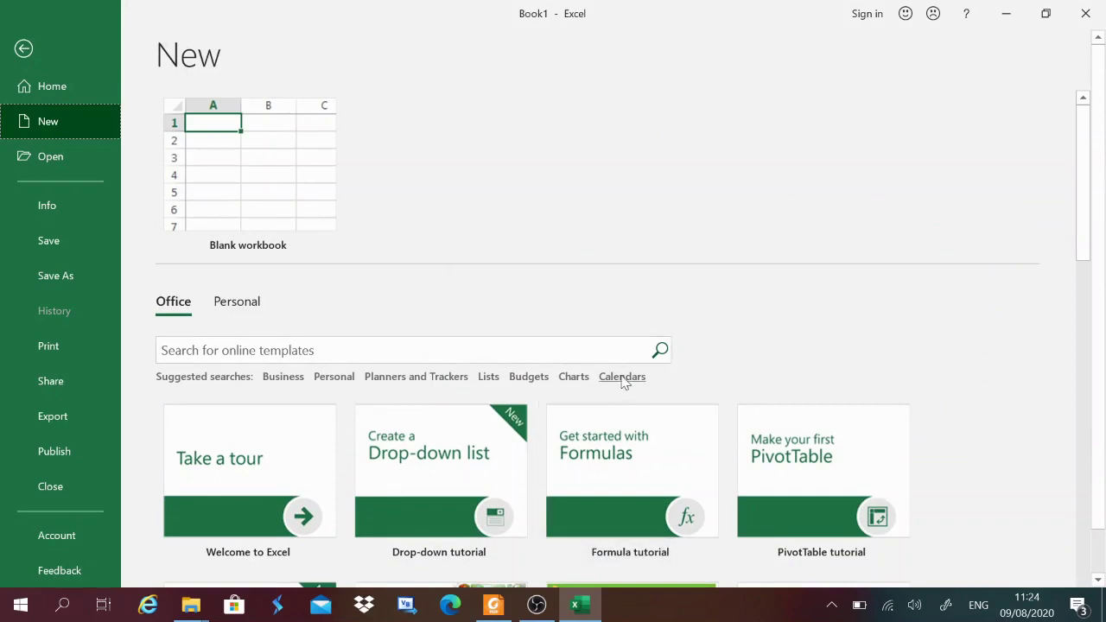
pyautogui.click(622, 378)
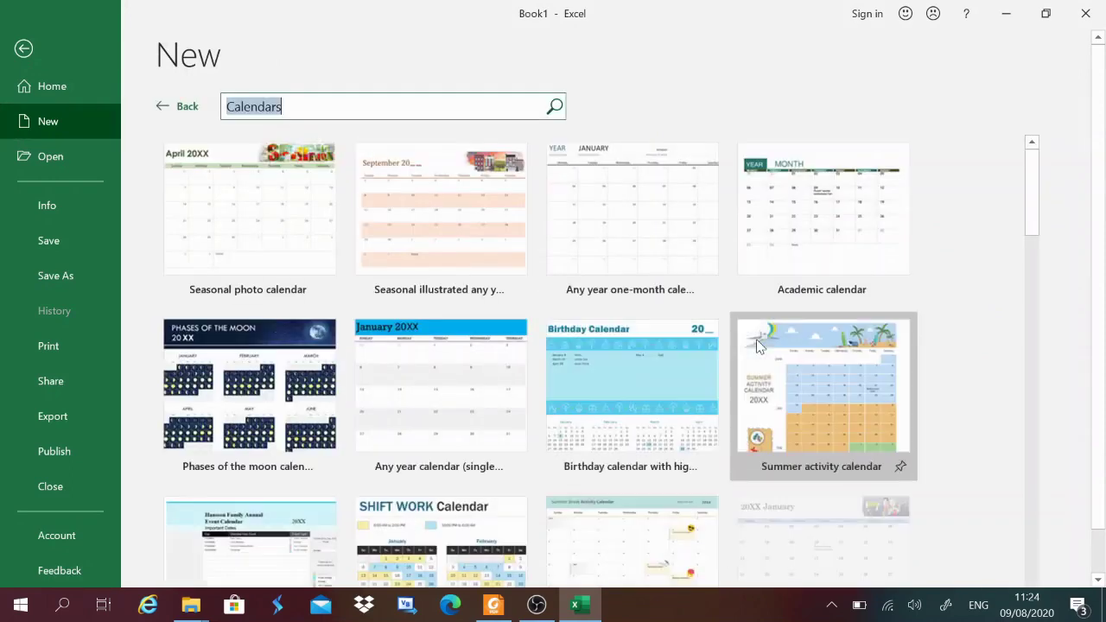
pyautogui.scroll(-5, 953, 303)
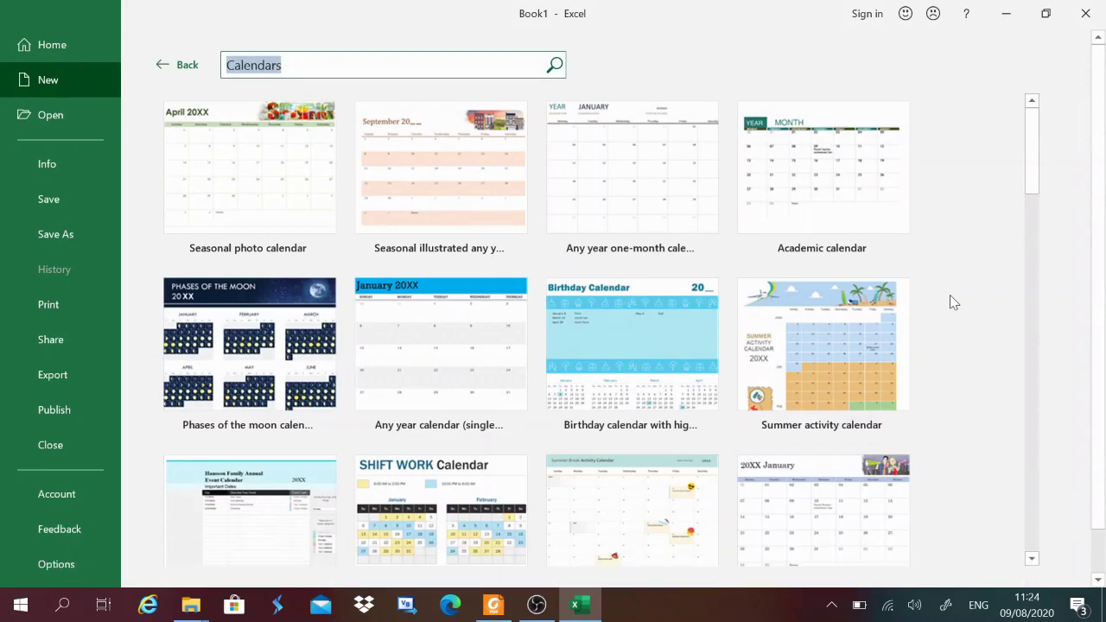
pyautogui.scroll(-1, 951, 301)
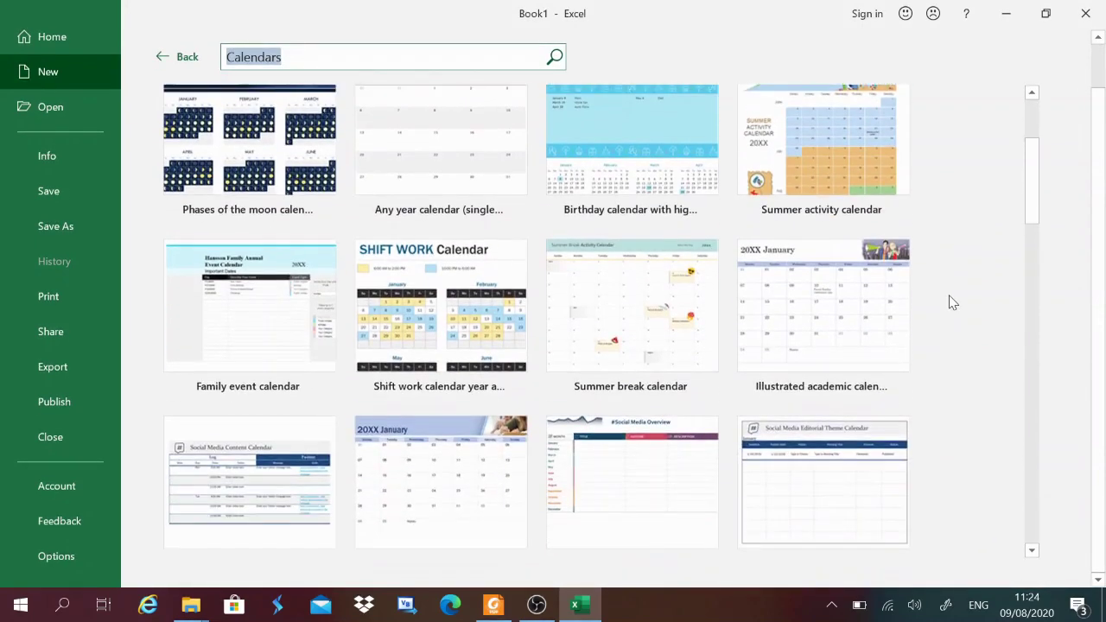
# Step: Create a new workbook from the Summer activity calendar template
pyautogui.click(810, 153)
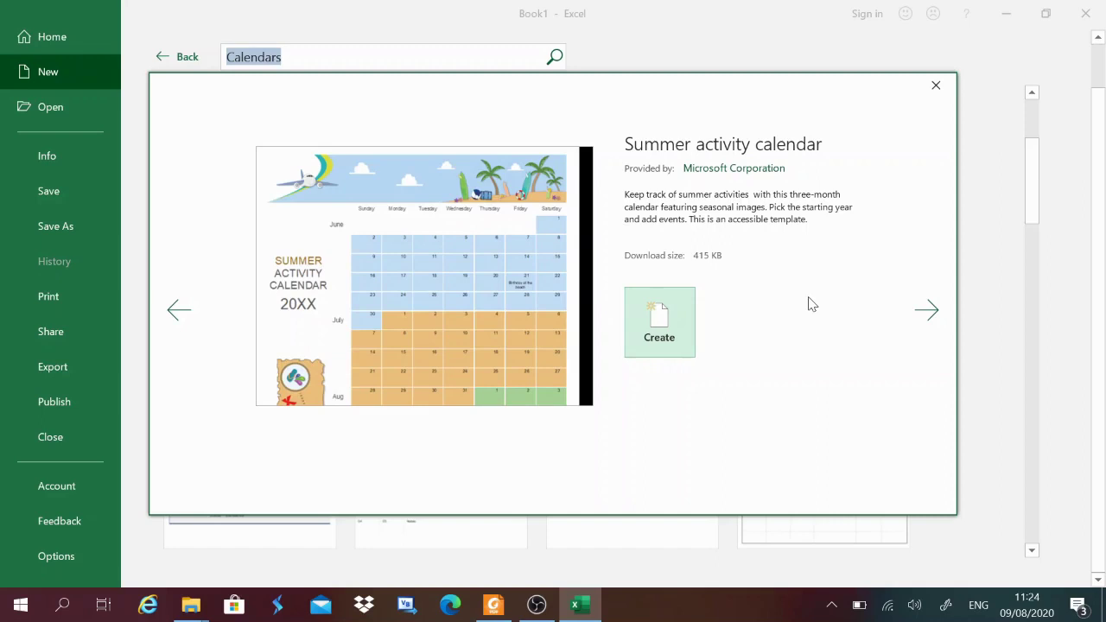
pyautogui.click(661, 323)
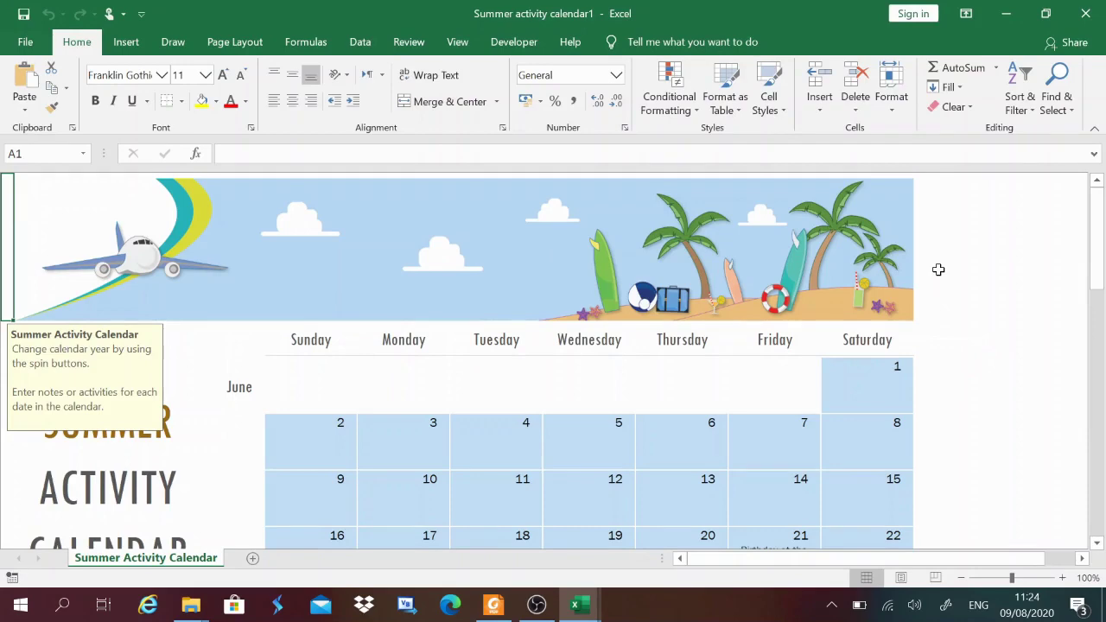
# Step: Scroll through the 2019 calendar from June down to September
pyautogui.scroll(-2, 939, 269)
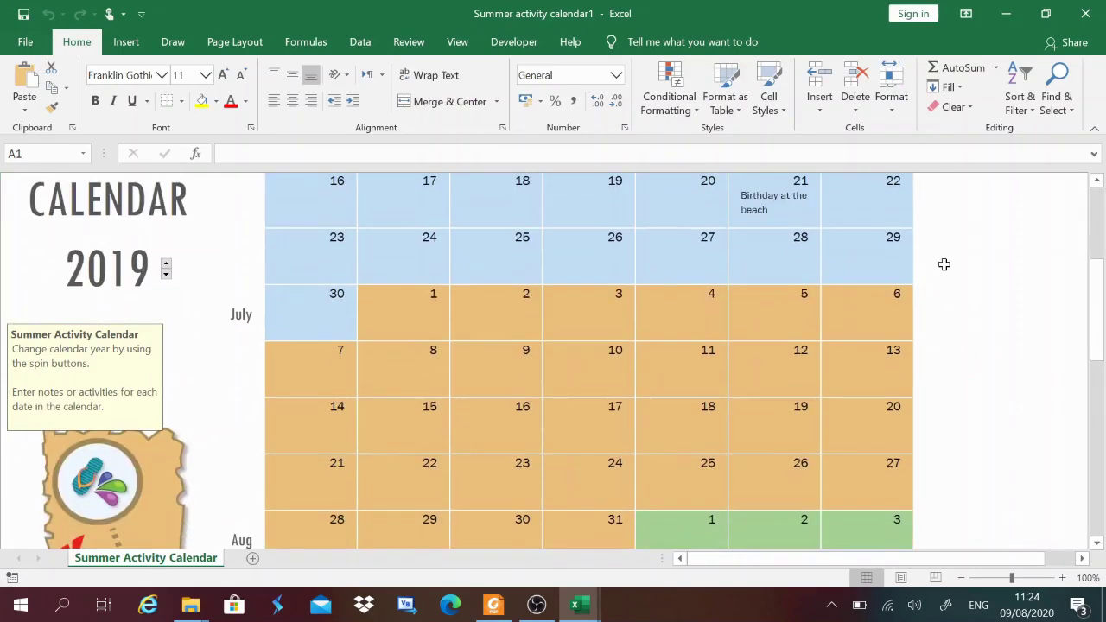
pyautogui.scroll(-1, 921, 372)
pyautogui.scroll(-1, 922, 372)
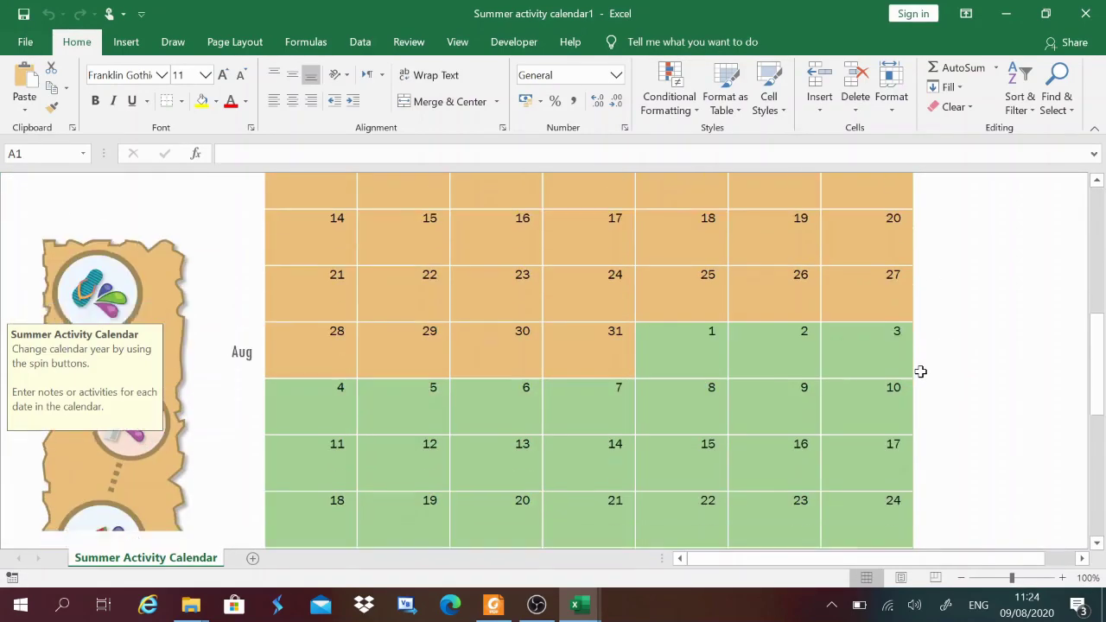
pyautogui.scroll(-1, 922, 371)
pyautogui.scroll(-1, 921, 371)
pyautogui.scroll(-1, 922, 372)
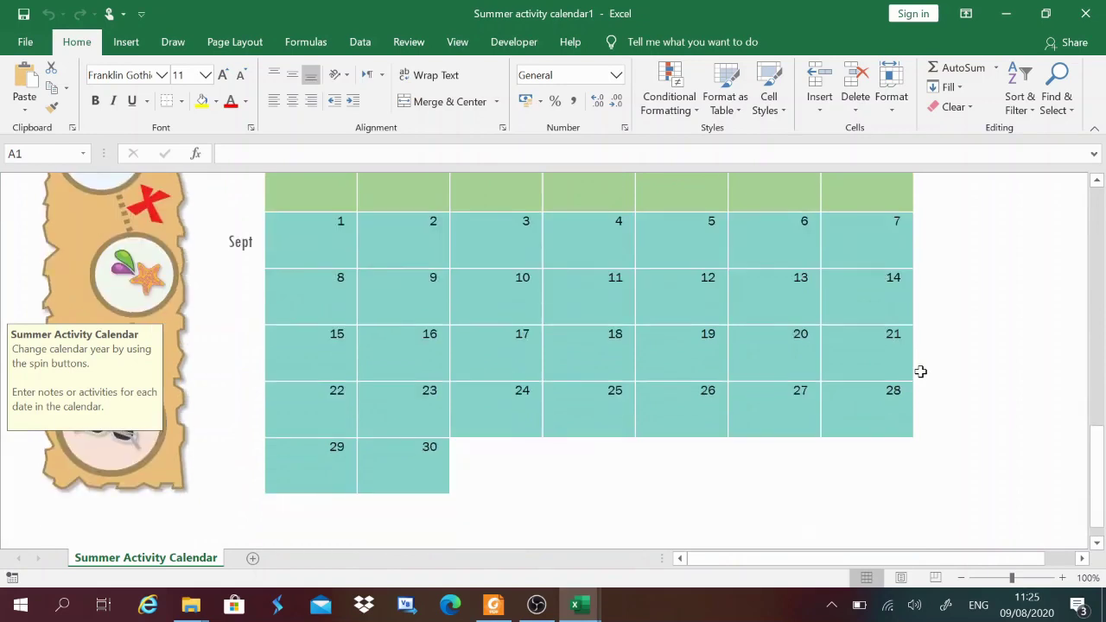
pyautogui.scroll(-3, 922, 371)
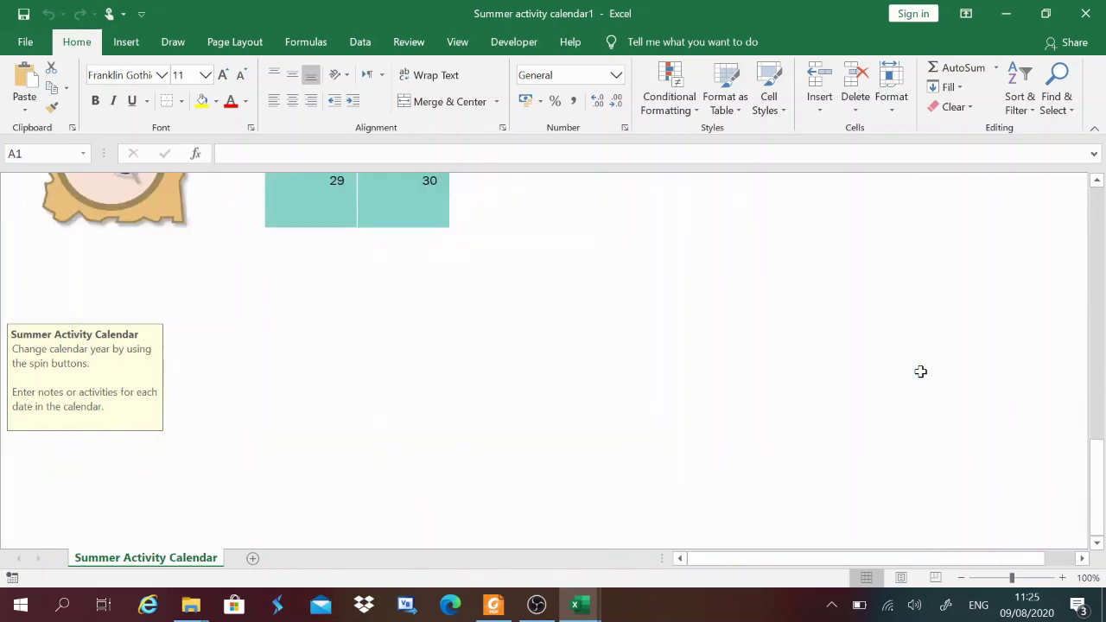
# Step: Dismiss the calendar's help note and return to the June page at the top
pyautogui.click(452, 205)
pyautogui.scroll(3, 621, 250)
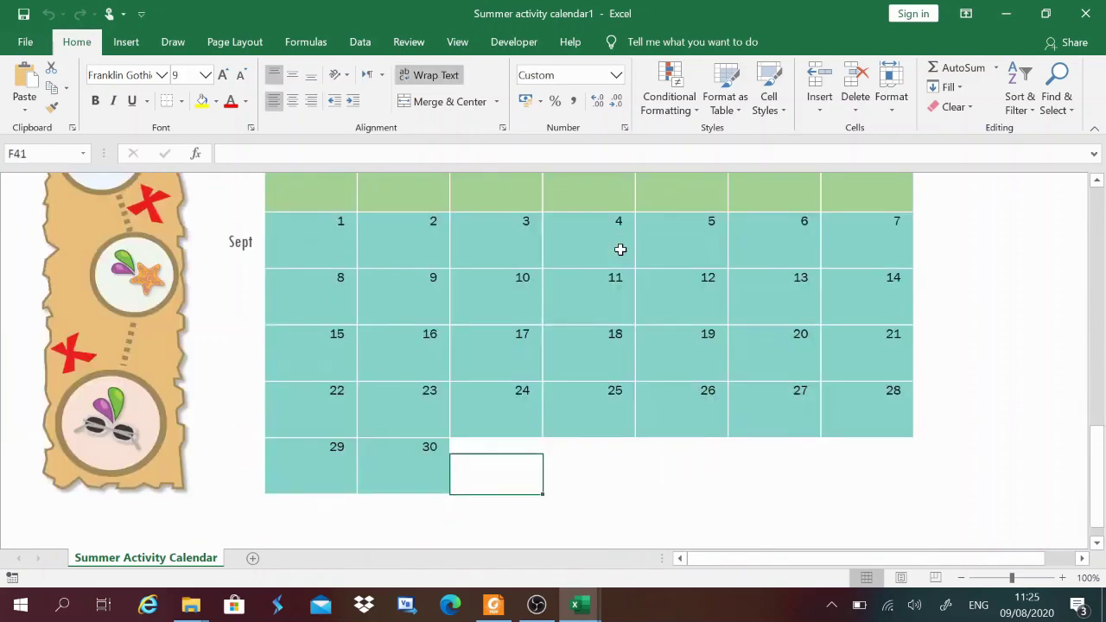
pyautogui.scroll(2, 621, 250)
pyautogui.scroll(2, 621, 250)
pyautogui.scroll(2, 620, 250)
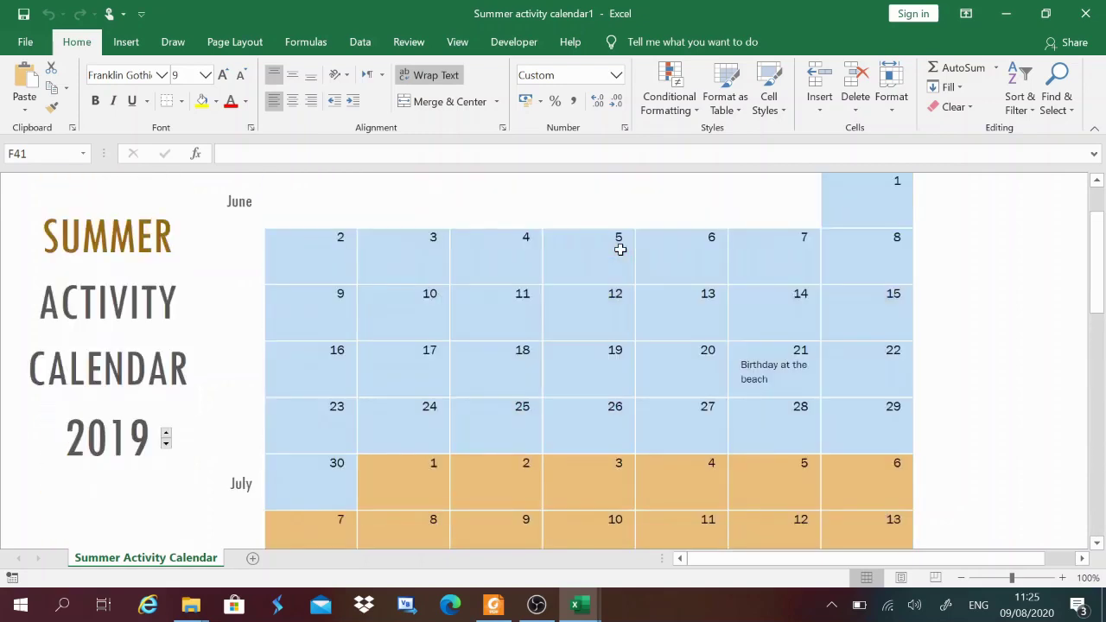
pyautogui.scroll(3, 620, 250)
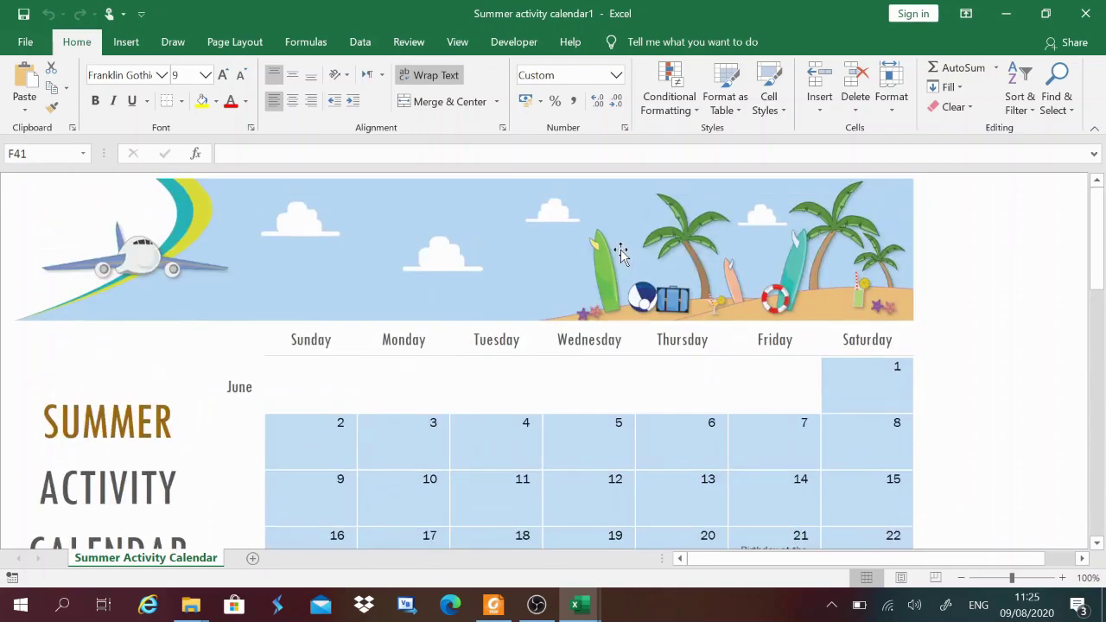